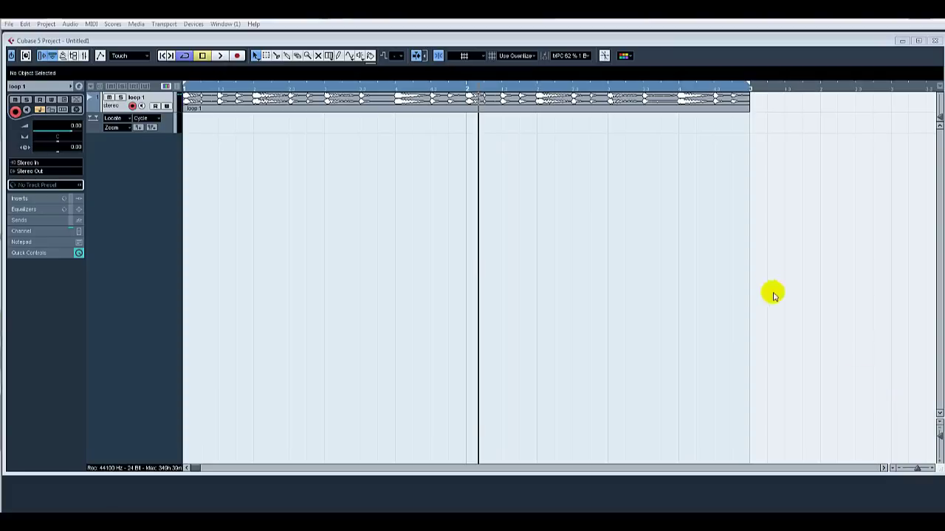
# Show the Transport panel and set the toolbar quantize preset to 1/1.
pyautogui.press('F2')
pyautogui.click(579, 55)
pyautogui.click(582, 25)
pyautogui.click(588, 153)
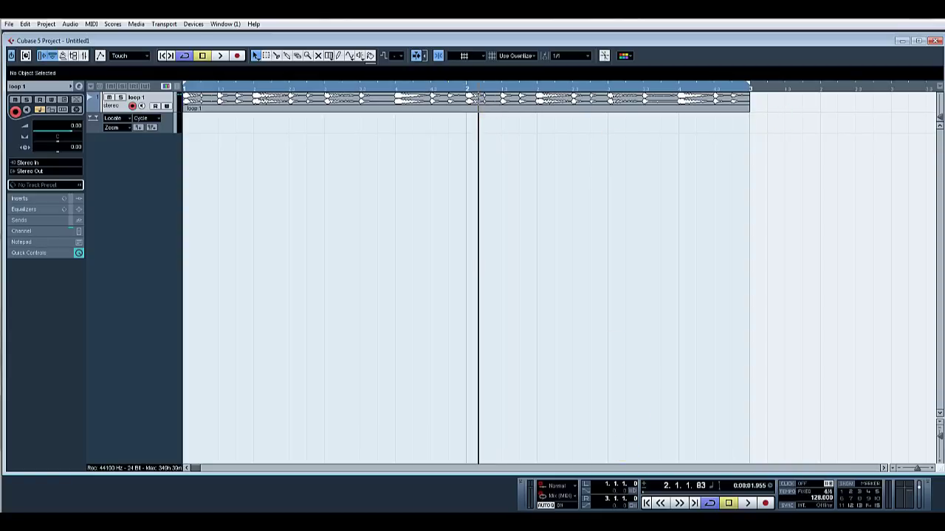
# Return to the project start, then play the 'loop 1' drum loop and stop near bar 2's end.
pyautogui.click(646, 503)
pyautogui.click(655, 350)
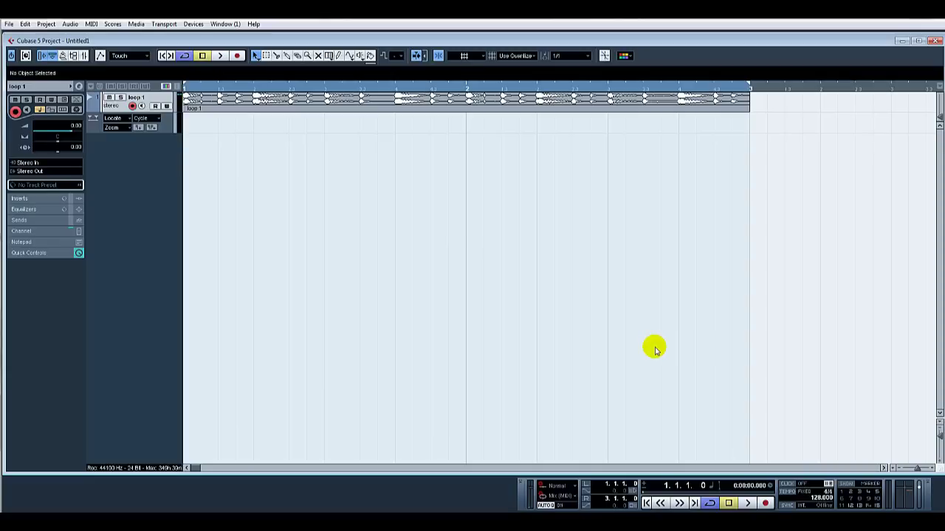
pyautogui.press('space')
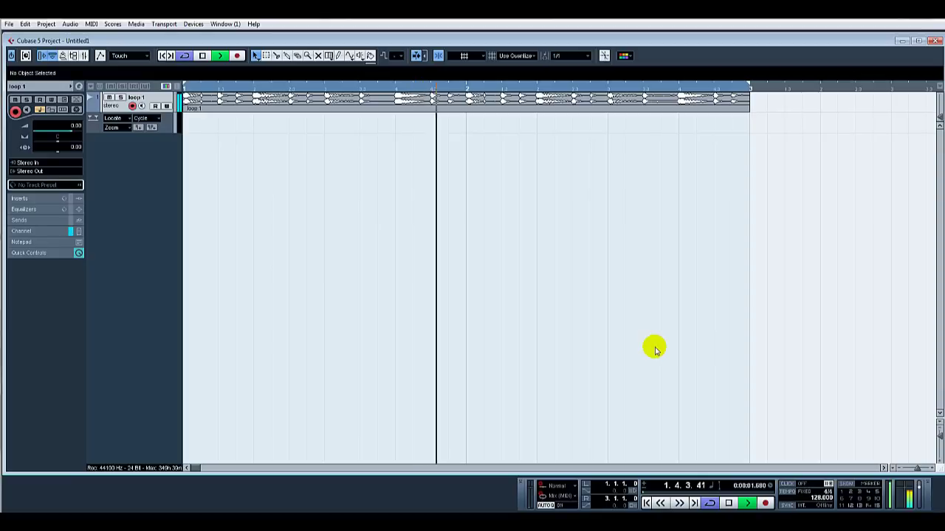
pyautogui.press('space')
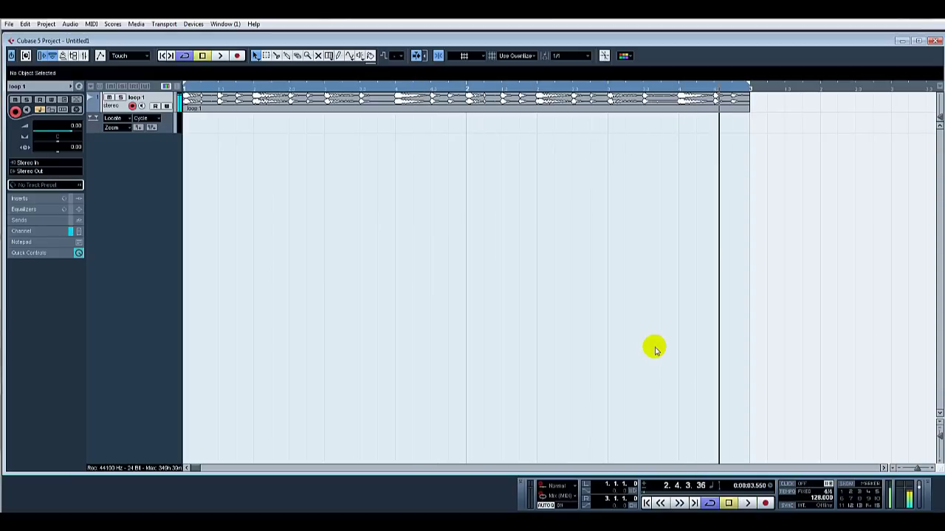
# Open loop 1 in the Sample Editor and lower Hitpoints Sensitivity until markers match the drum hits.
pyautogui.click(506, 105)
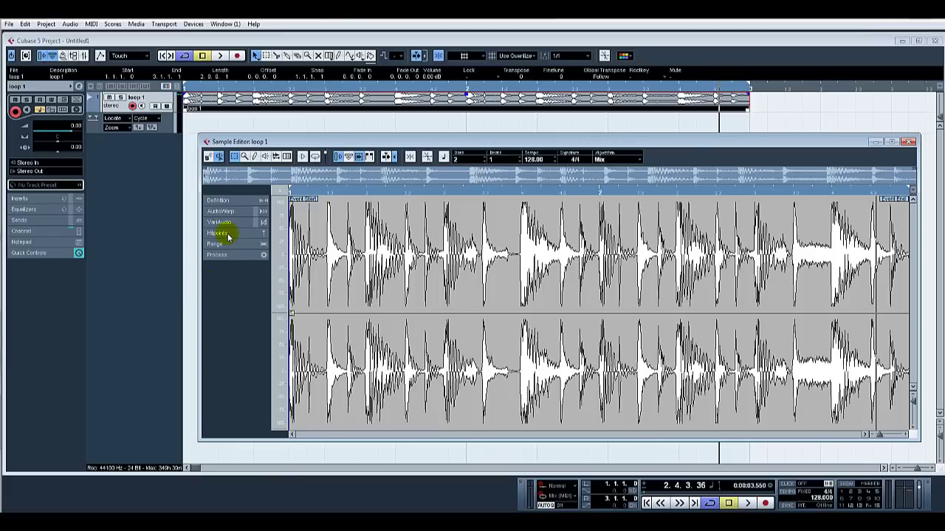
pyautogui.click(228, 235)
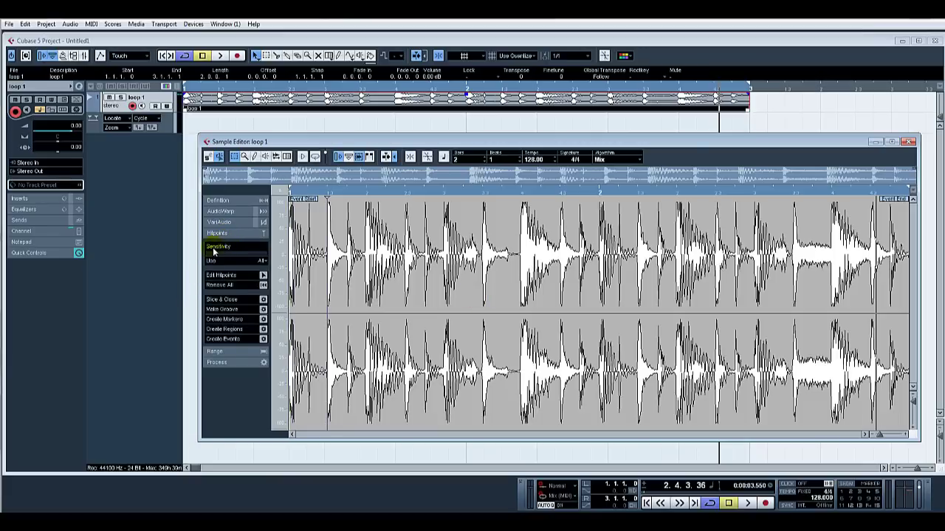
pyautogui.moveTo(226, 251)
pyautogui.mouseDown()
pyautogui.moveTo(209, 258)
pyautogui.moveTo(219, 258)
pyautogui.mouseUp()
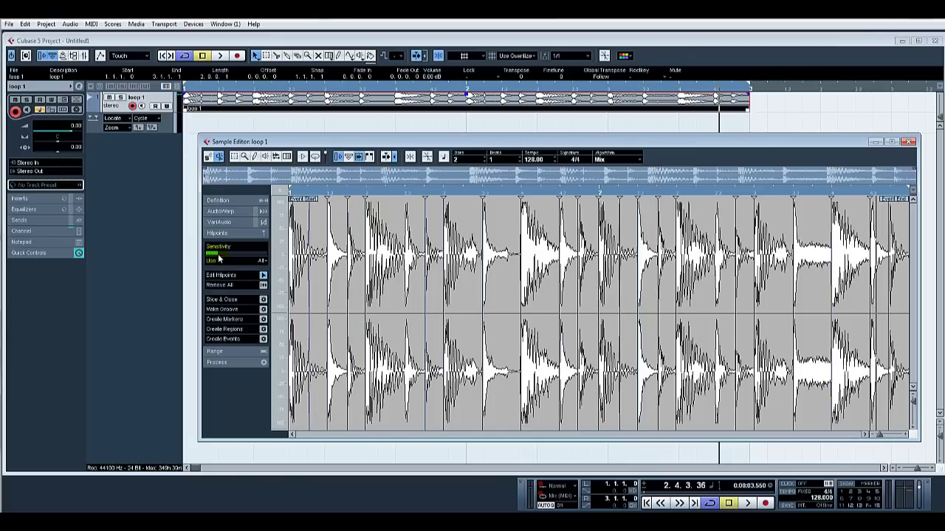
pyautogui.moveTo(218, 260)
pyautogui.mouseDown()
pyautogui.moveTo(264, 260)
pyautogui.moveTo(230, 257)
pyautogui.mouseUp()
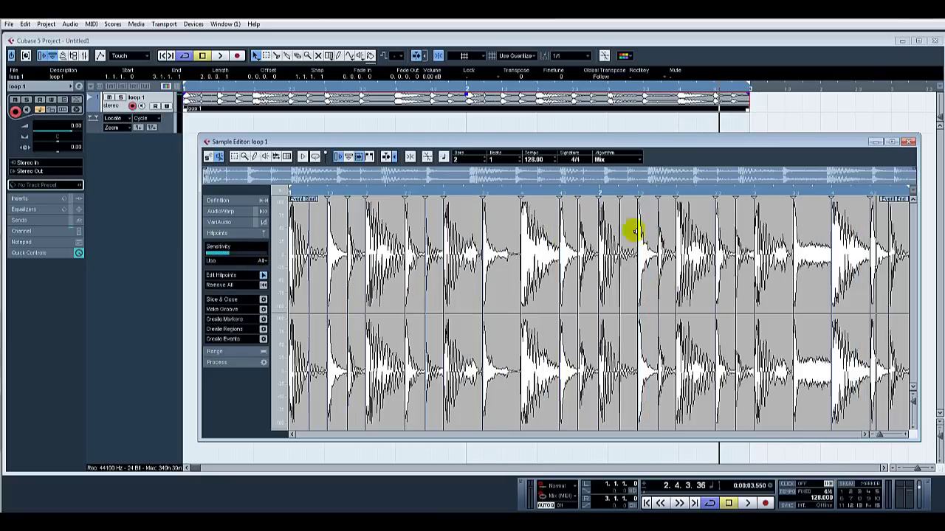
pyautogui.moveTo(230, 256); pyautogui.dragTo(218, 256)
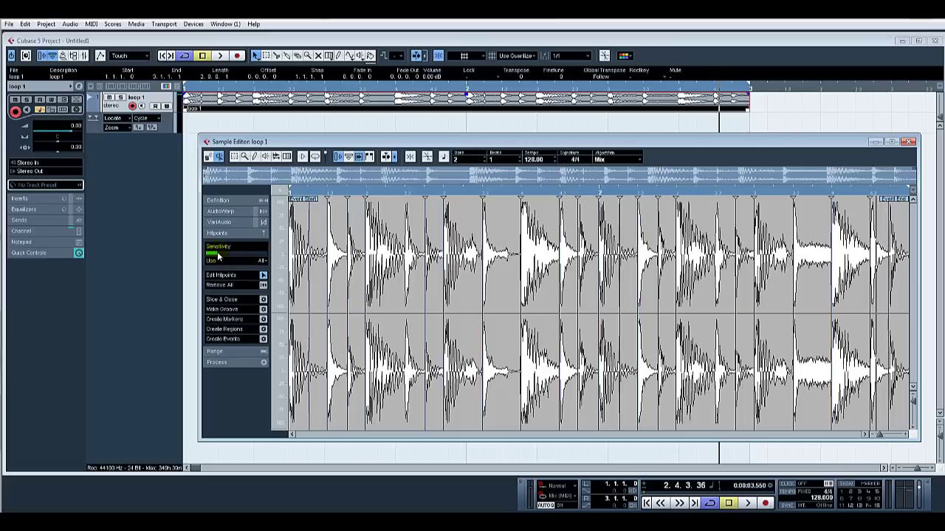
# Fine-tune the hitpoint sensitivity and slice the loop with Slice & Close.
pyautogui.moveTo(217, 256); pyautogui.dragTo(217, 256)
pyautogui.moveTo(219, 257); pyautogui.dragTo(221, 257)
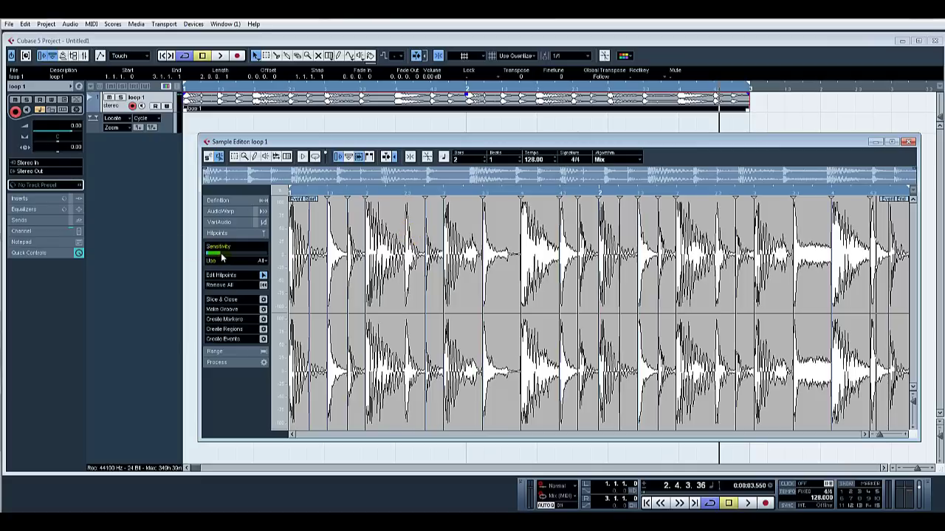
pyautogui.click(262, 300)
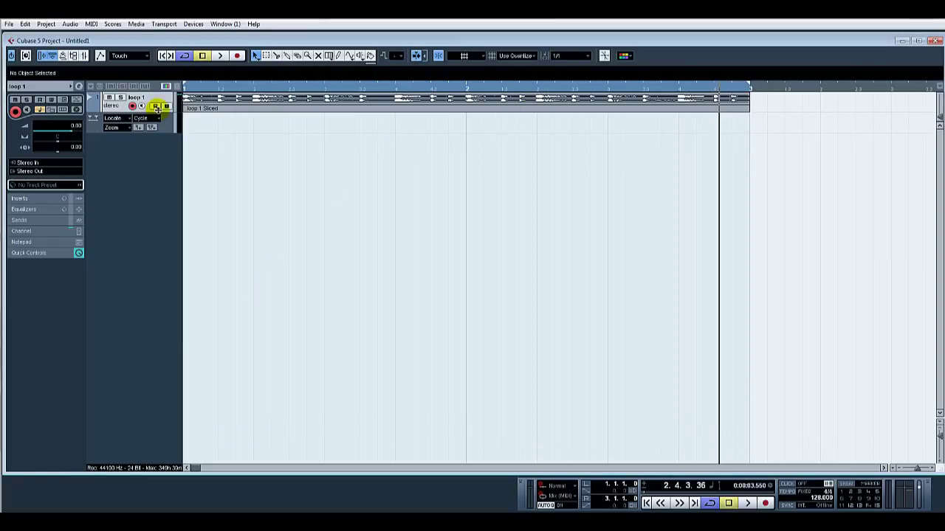
# Enlarge the loop 1 track, inspect the 'loop 1 Sliced' slices zoomed in, and select the part.
pyautogui.moveTo(157, 112); pyautogui.dragTo(160, 186)
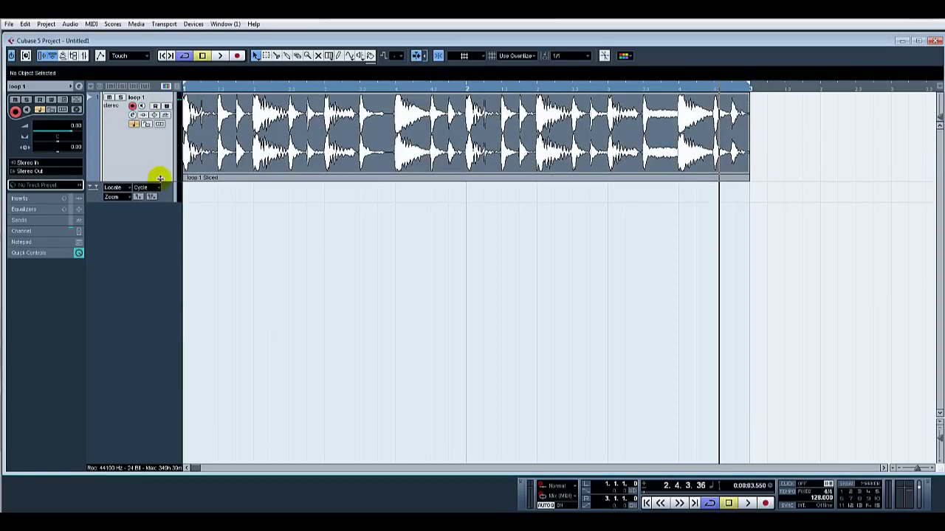
pyautogui.doubleClick(287, 151)
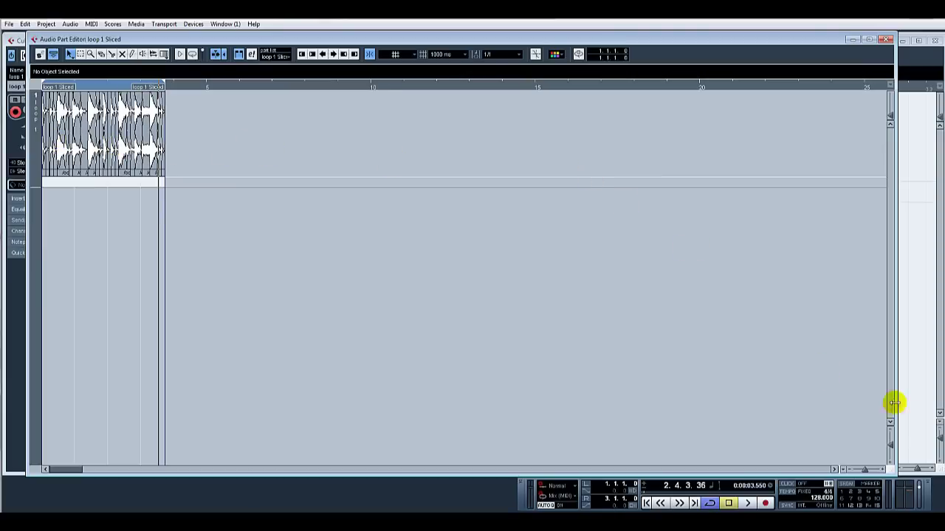
pyautogui.moveTo(862, 470); pyautogui.dragTo(868, 470)
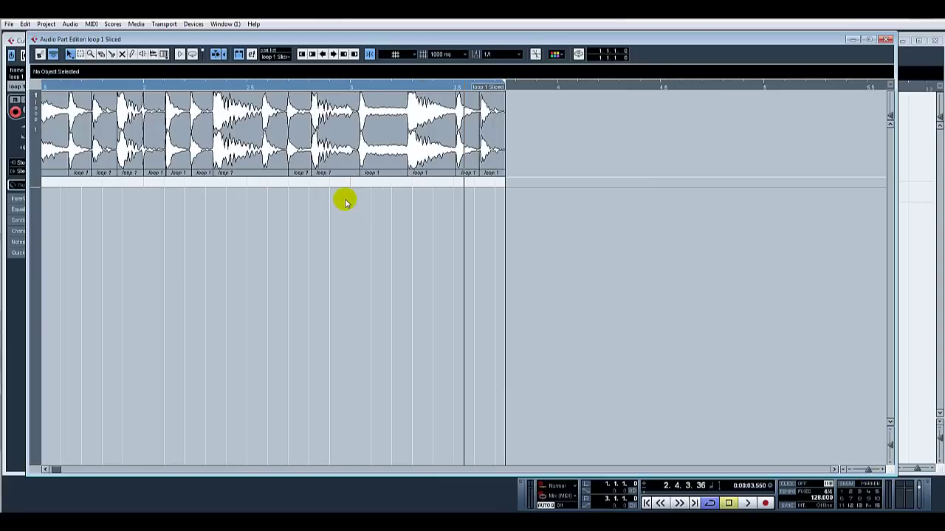
pyautogui.click(883, 41)
pyautogui.click(393, 145)
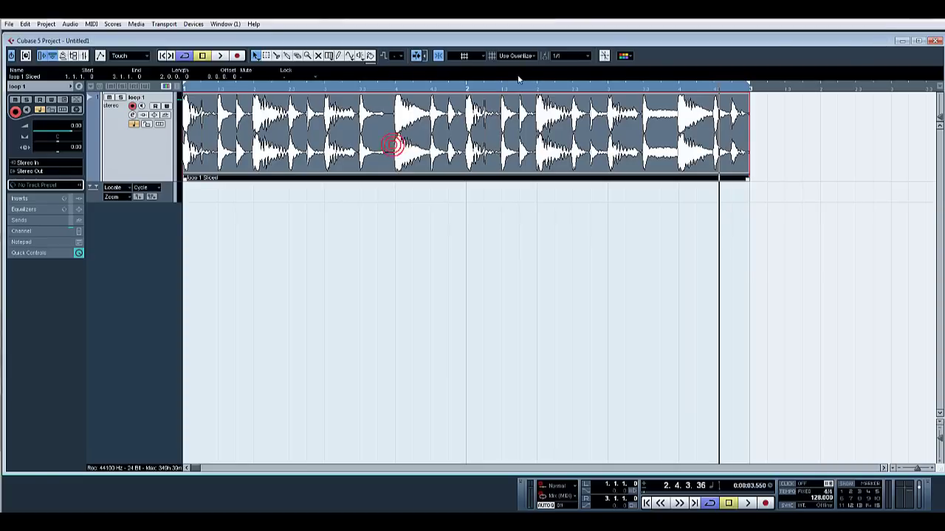
# Set the quantize preset to MPC 60 61% Swing and audition the sliced loop.
pyautogui.click(561, 56)
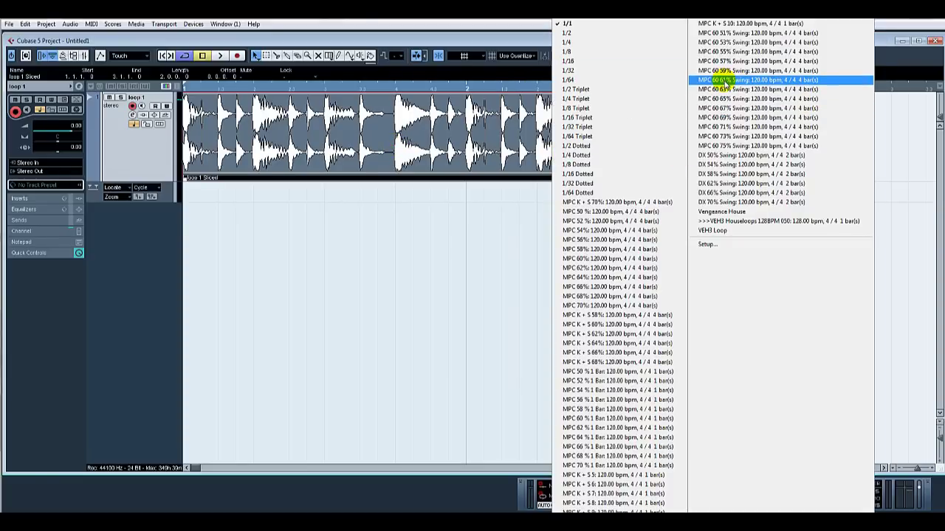
pyautogui.click(726, 80)
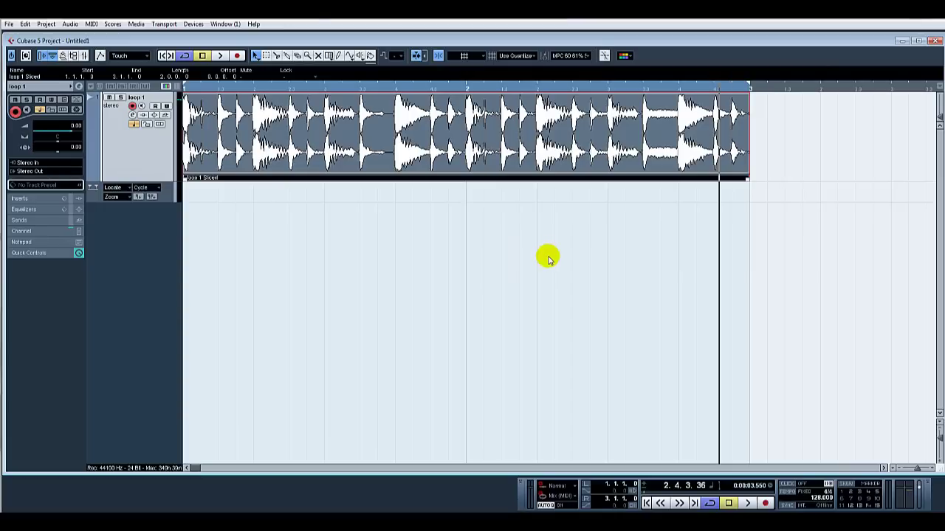
pyautogui.press('space')
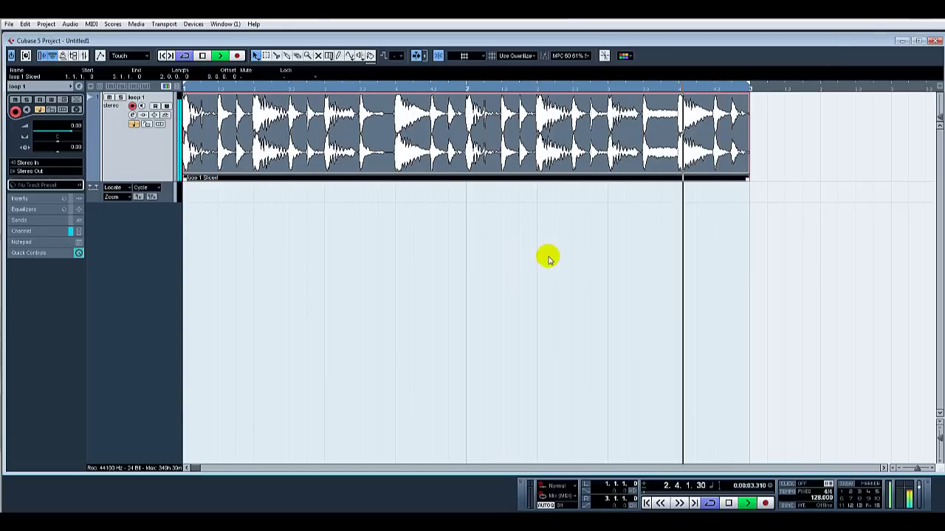
pyautogui.press('space')
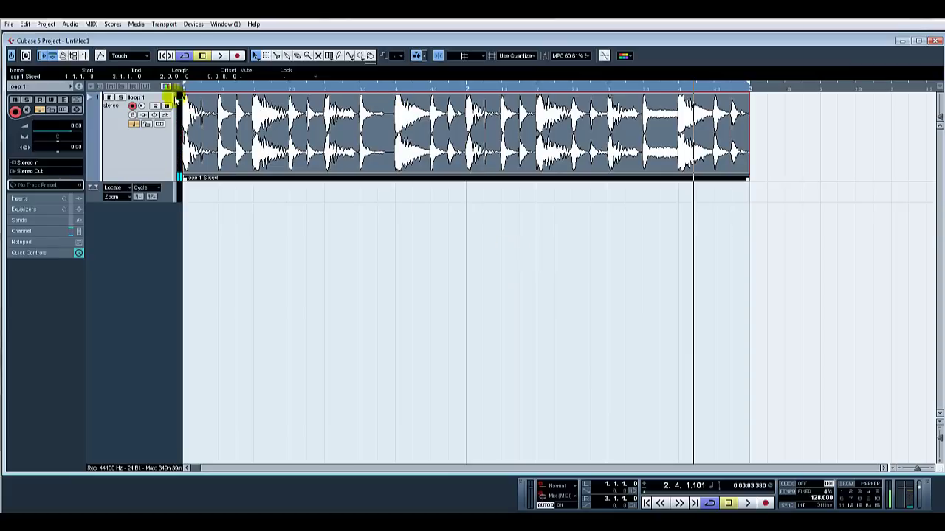
# Apply Audio > Realtime Processing > Quantize Audio to 'loop 1 Sliced' and play the result.
pyautogui.click(70, 24)
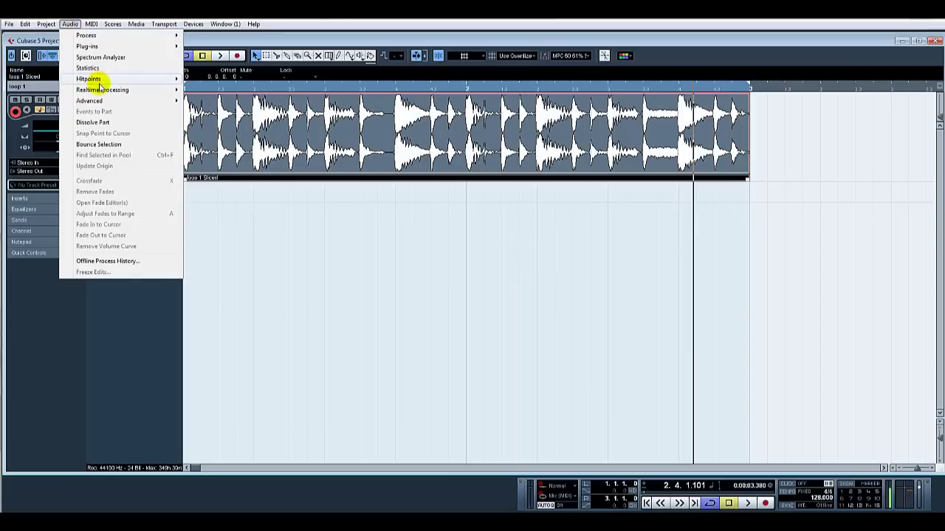
pyautogui.moveTo(101, 91)
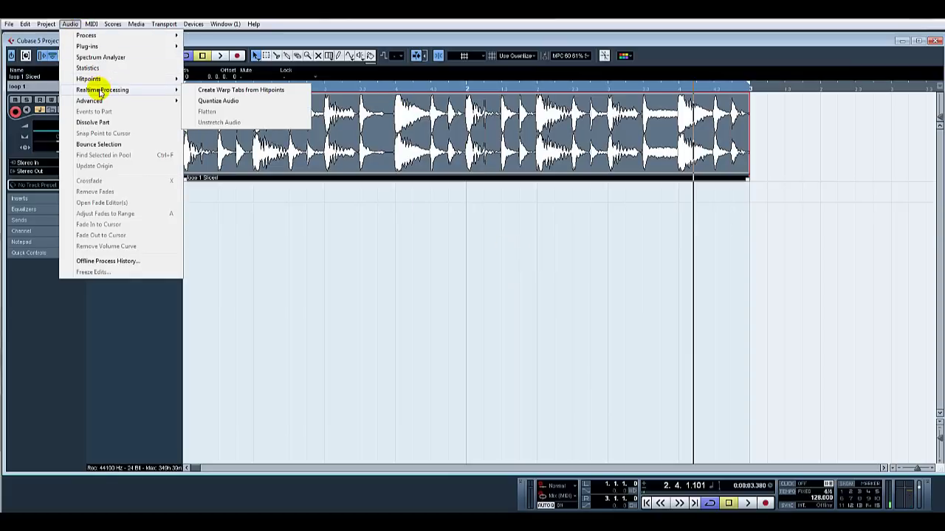
pyautogui.click(242, 103)
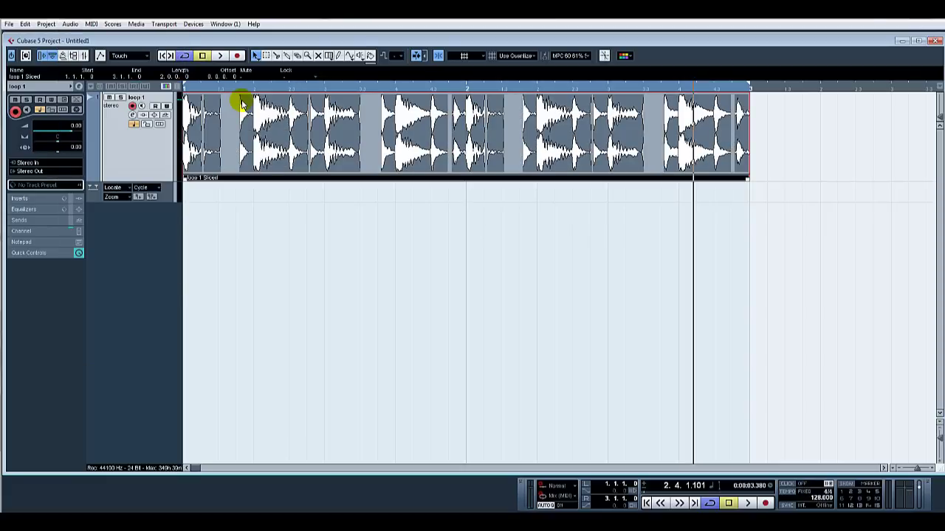
pyautogui.press('space')
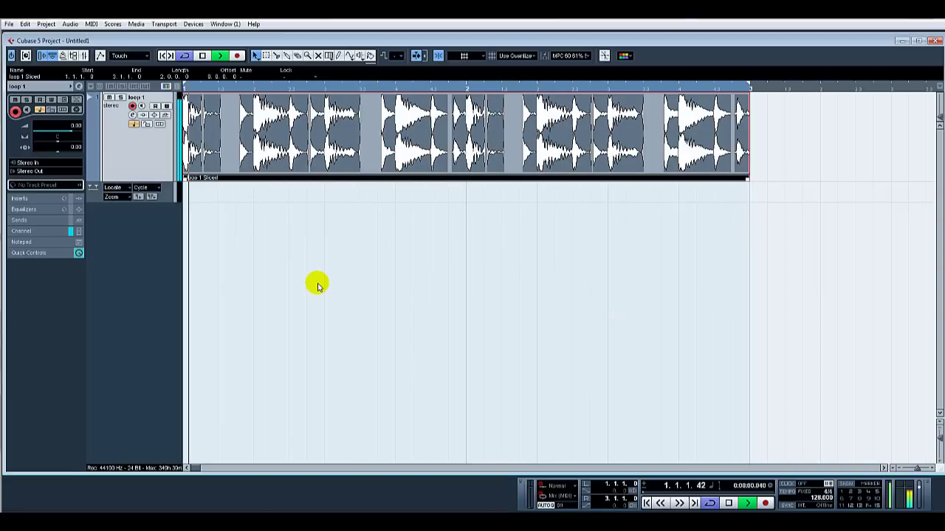
pyautogui.press('space')
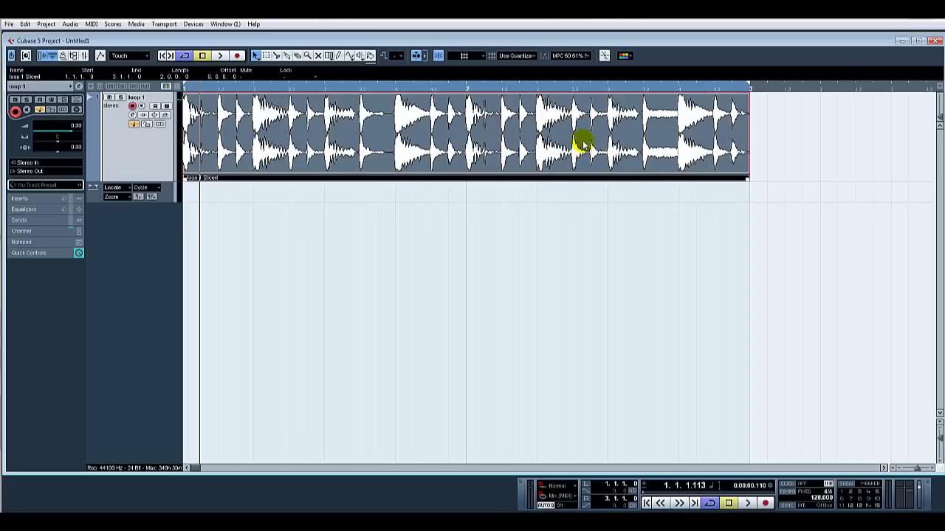
# Switch to MPC 60 75% Swing, re-run Quantize Audio on the sliced loop, and audition it.
pyautogui.click(566, 55)
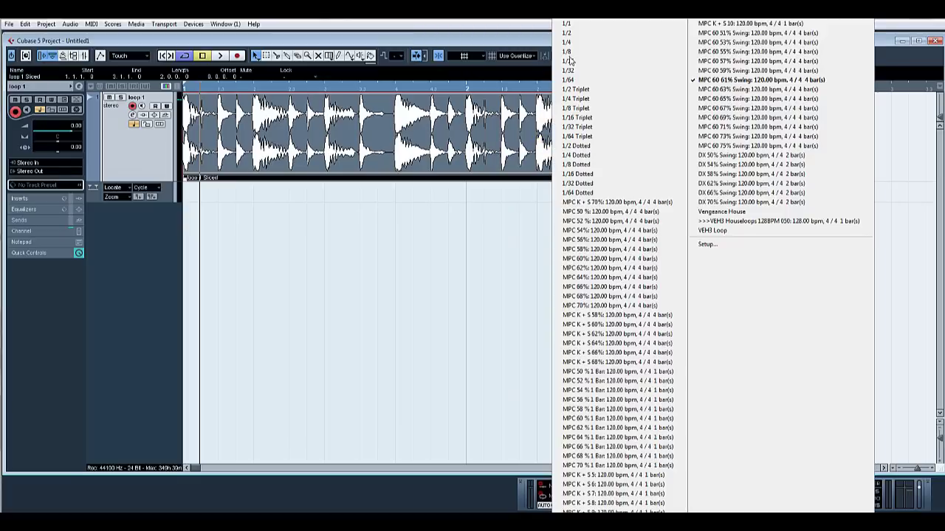
pyautogui.click(750, 147)
pyautogui.click(67, 24)
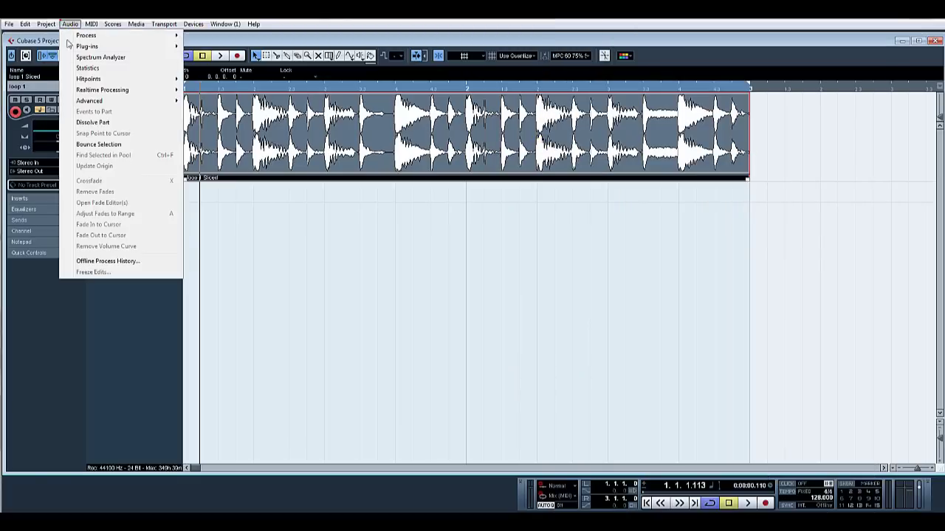
pyautogui.moveTo(123, 90)
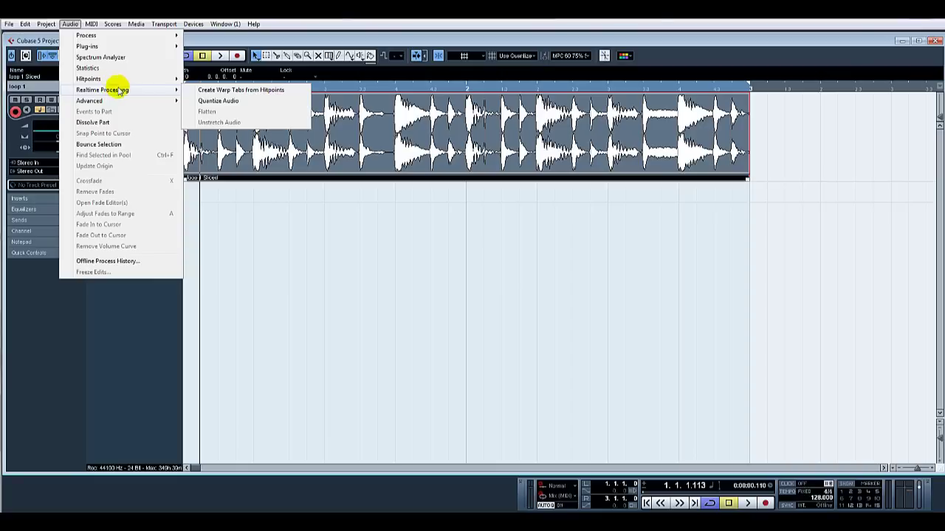
pyautogui.click(242, 102)
pyautogui.press('space')
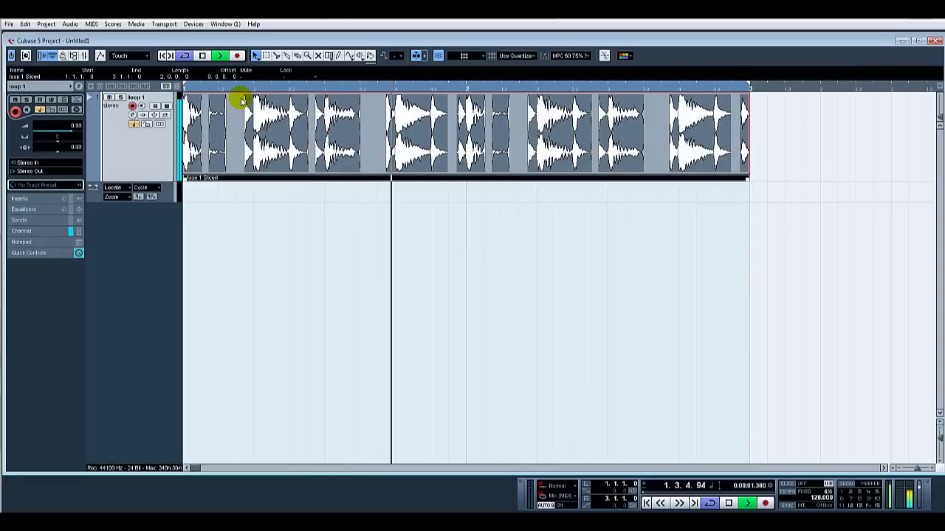
pyautogui.press('space')
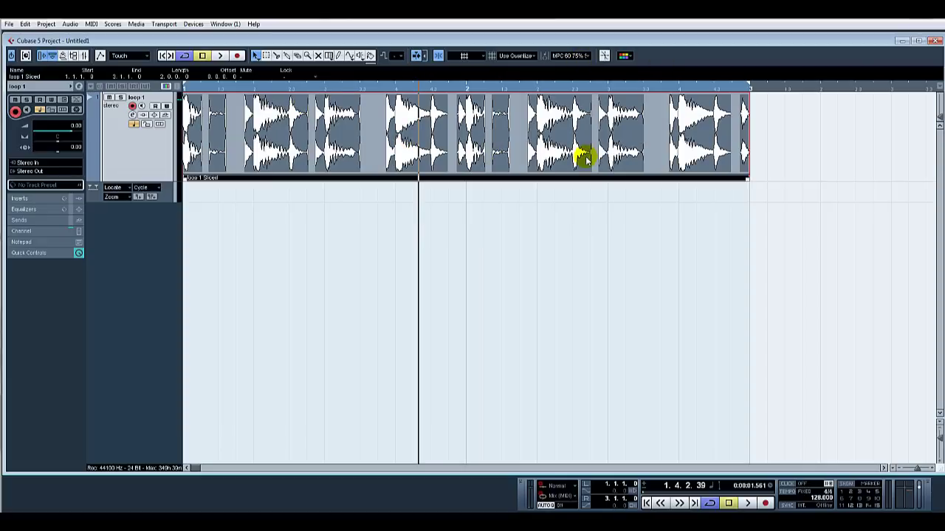
# Undo the slicing, nudge loop 1's hitpoint sensitivity up, and use Make Groove to create a groove preset.
pyautogui.hotkey('ctrl', 'z')
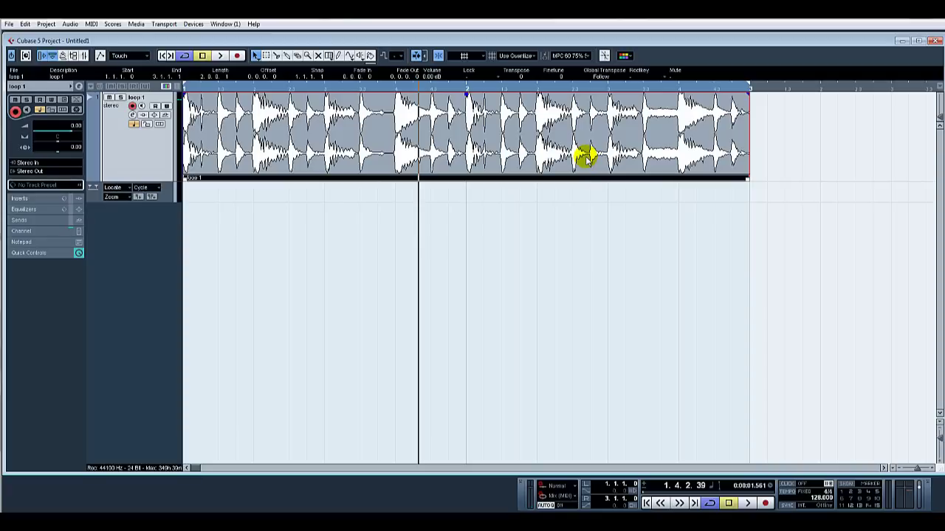
pyautogui.doubleClick(518, 142)
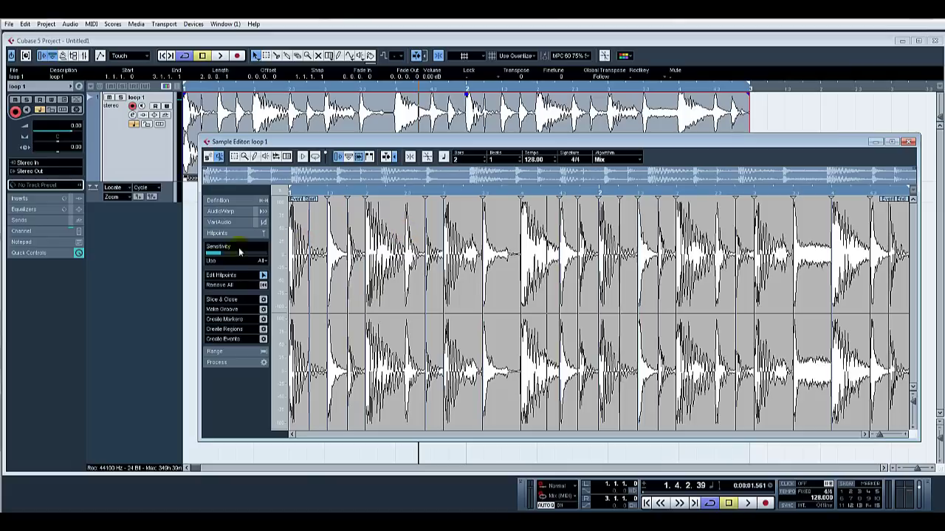
pyautogui.moveTo(220, 259); pyautogui.dragTo(225, 258)
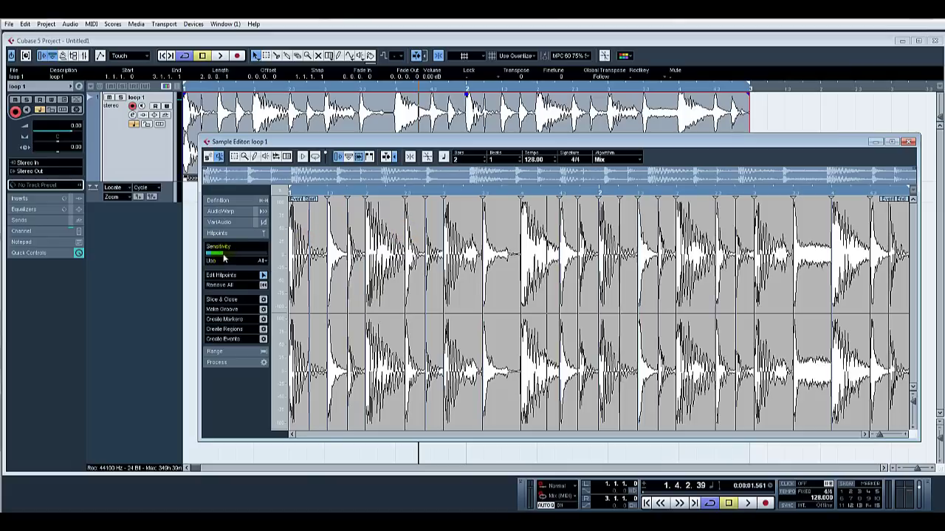
pyautogui.click(263, 311)
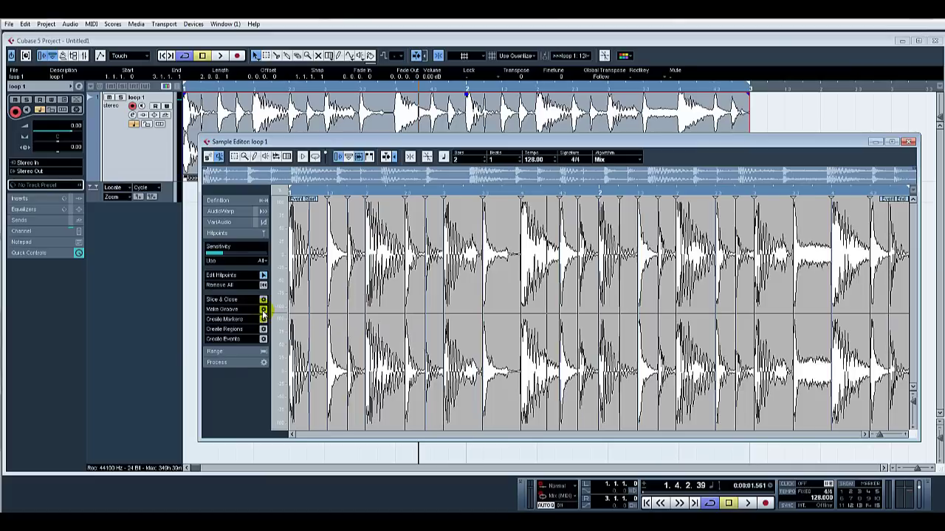
pyautogui.click(566, 57)
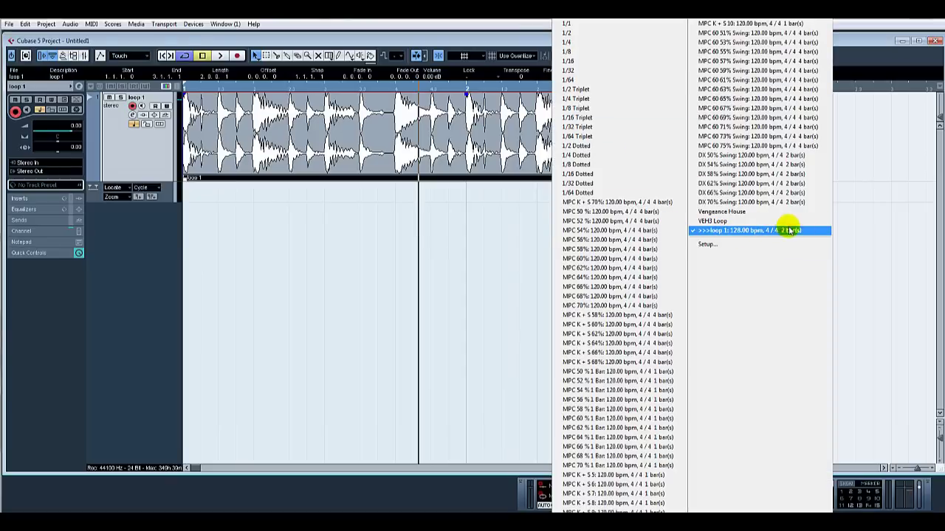
# Choose the '>>>loop 1' groove as quantize preset, play the unsliced loop, and reselect the event.
pyautogui.click(522, 269)
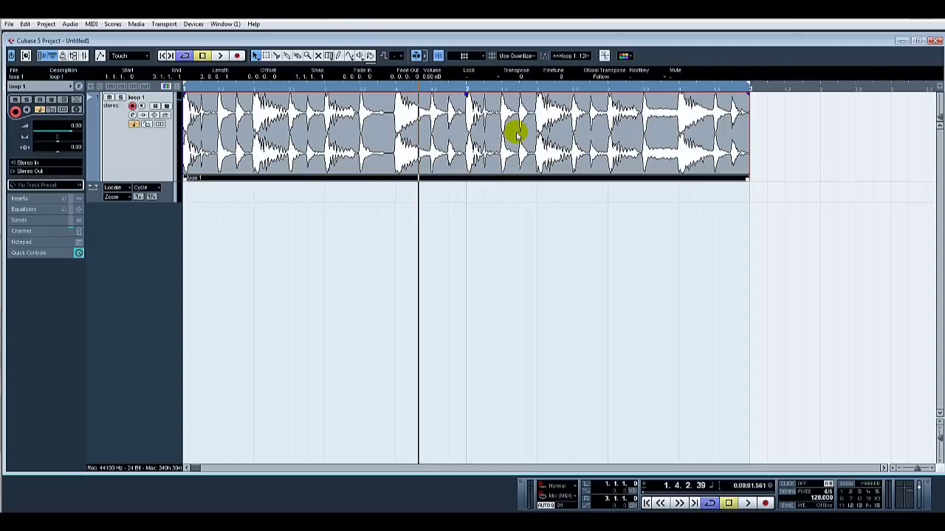
pyautogui.press('space')
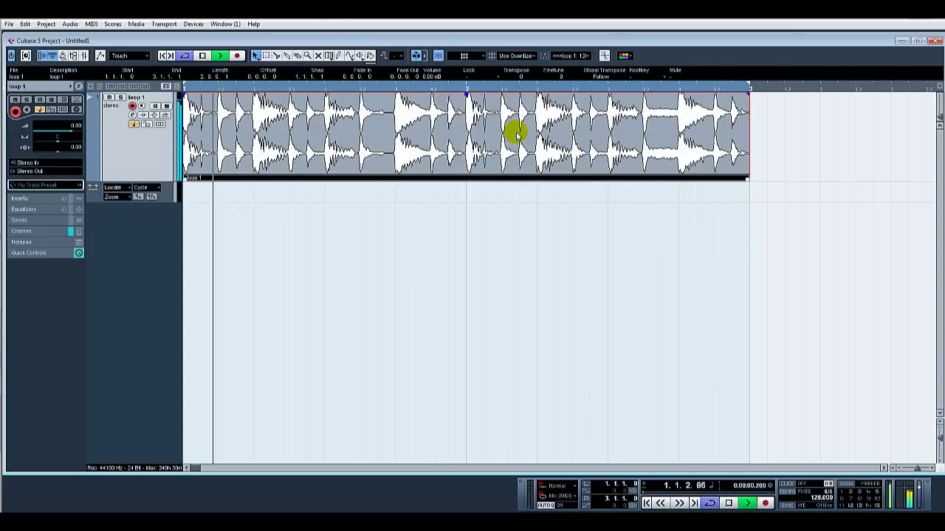
pyautogui.press('space')
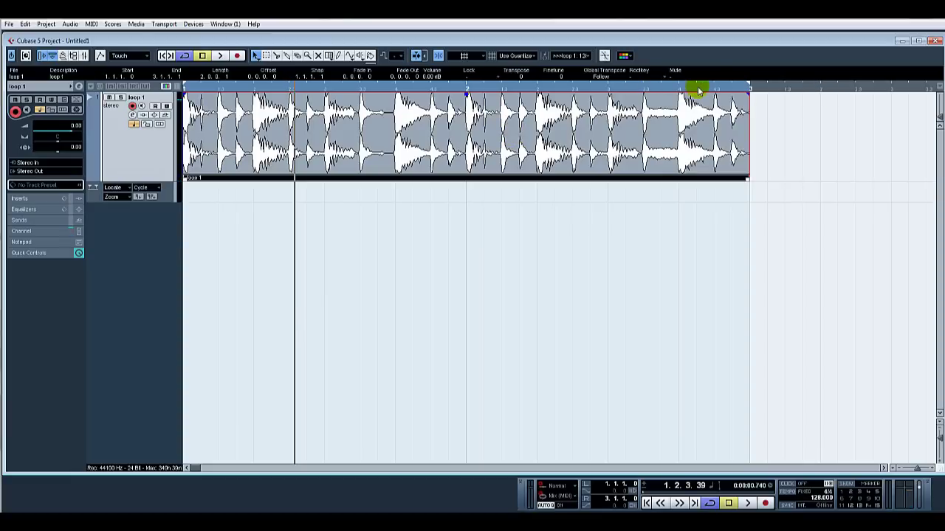
pyautogui.moveTo(776, 128); pyautogui.dragTo(679, 198)
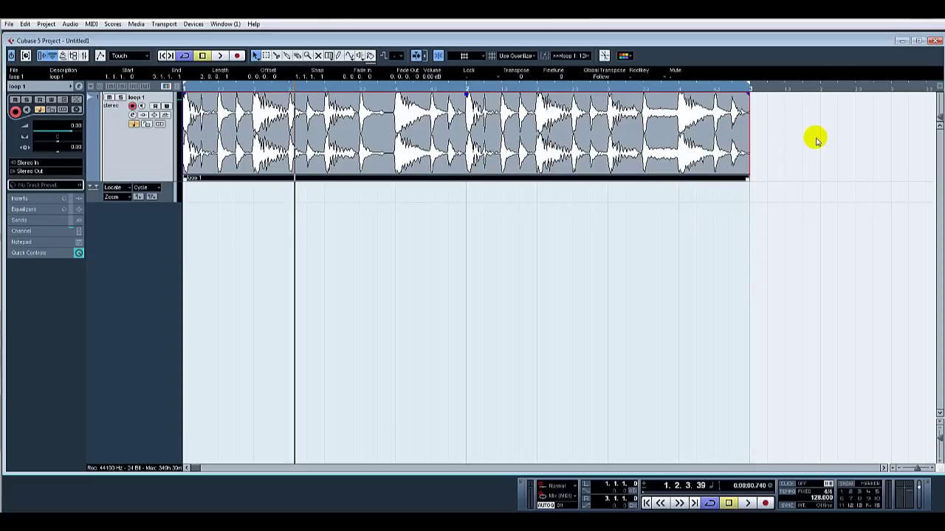
# Reopen loop 1 in the Sample Editor, raise Hitpoints Sensitivity, and show the quantize preset list.
pyautogui.doubleClick(494, 145)
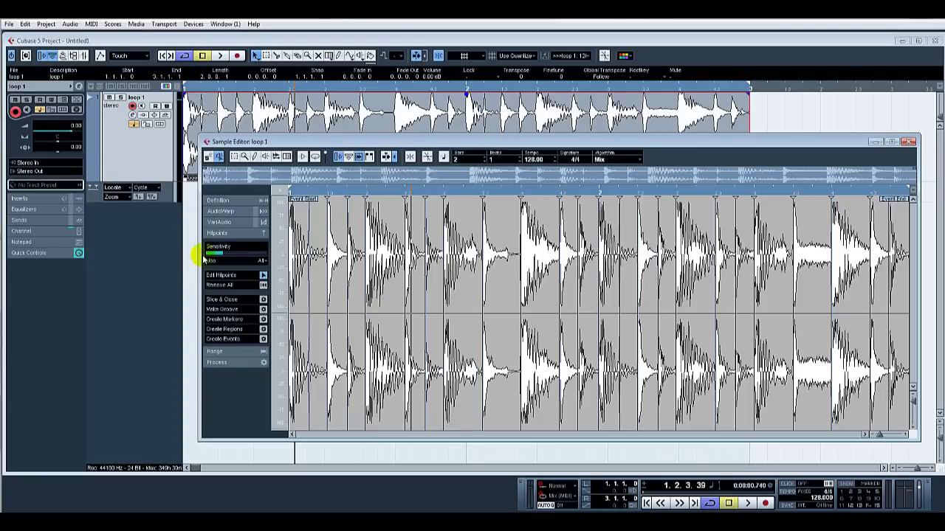
pyautogui.moveTo(203, 258); pyautogui.dragTo(226, 256)
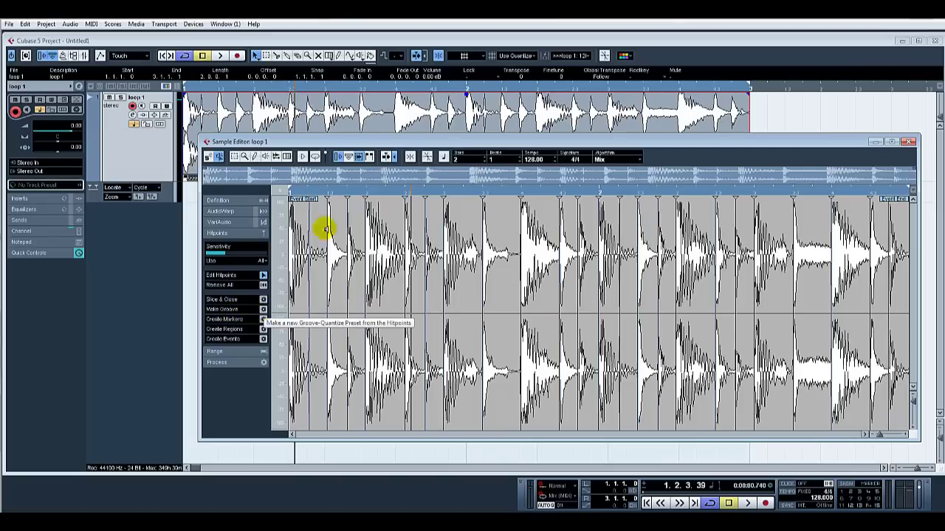
pyautogui.click(575, 57)
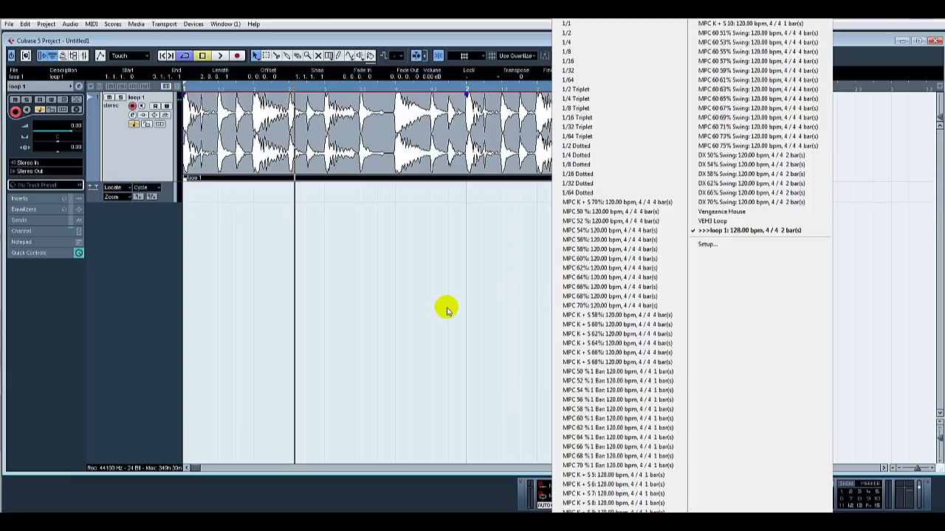
# Dismiss the quantize preset list, keeping '>>>loop 1' as the active groove at tempo 128.
pyautogui.click(447, 310)
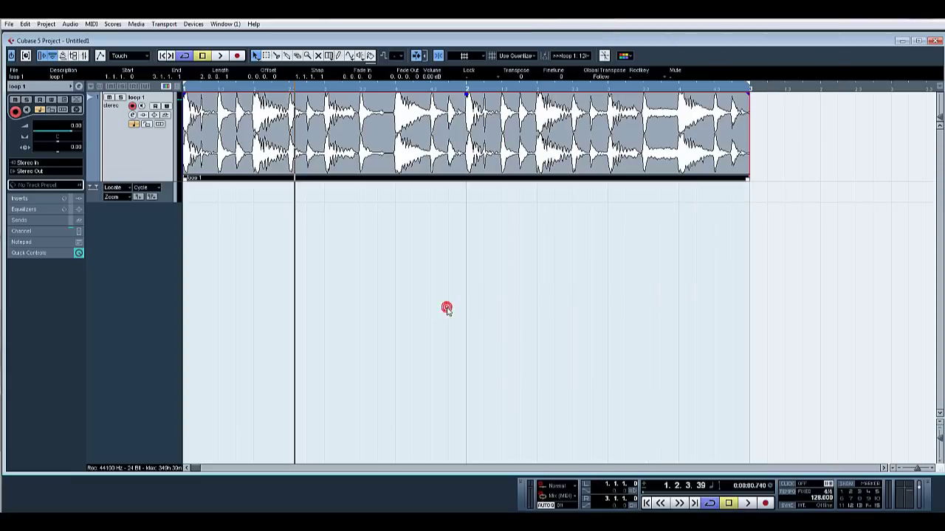